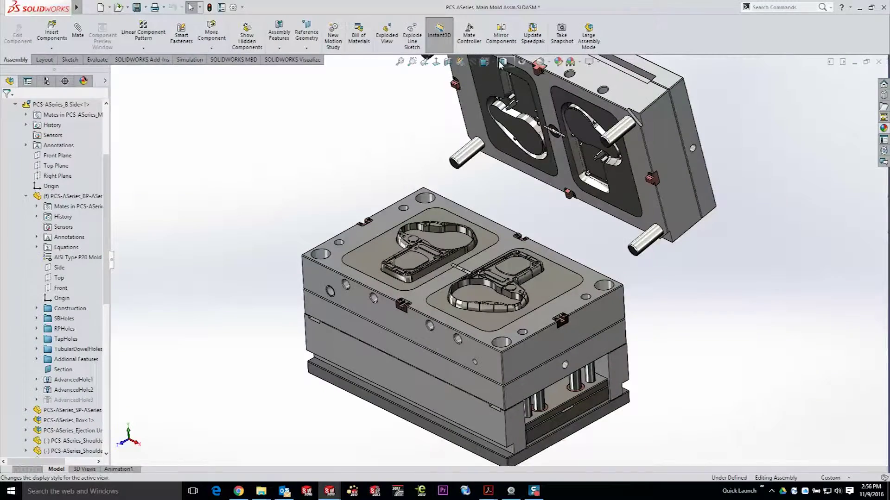
Display the mold assembly with hidden lines visible and examine the internal holes in the B-side plates
left_click(504, 114)
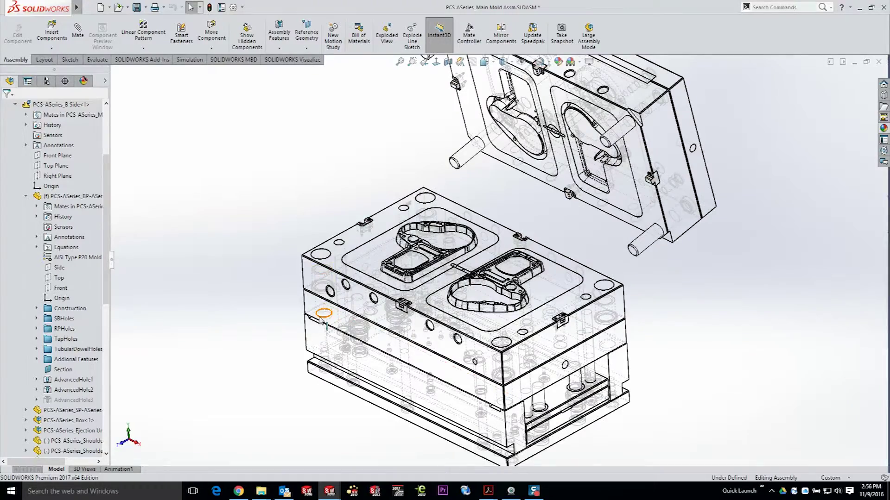
scroll(448, 332, "down", 5)
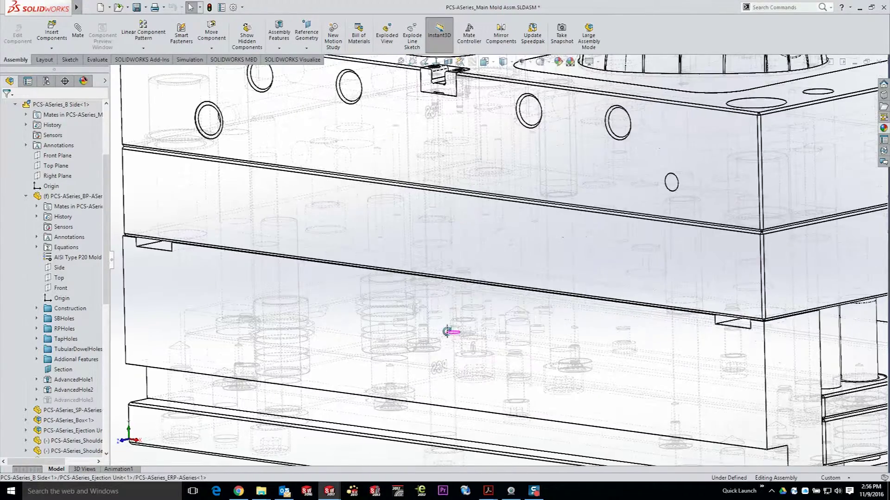
middle_click_drag(447, 331, 445, 316)
key("ctrl+7")
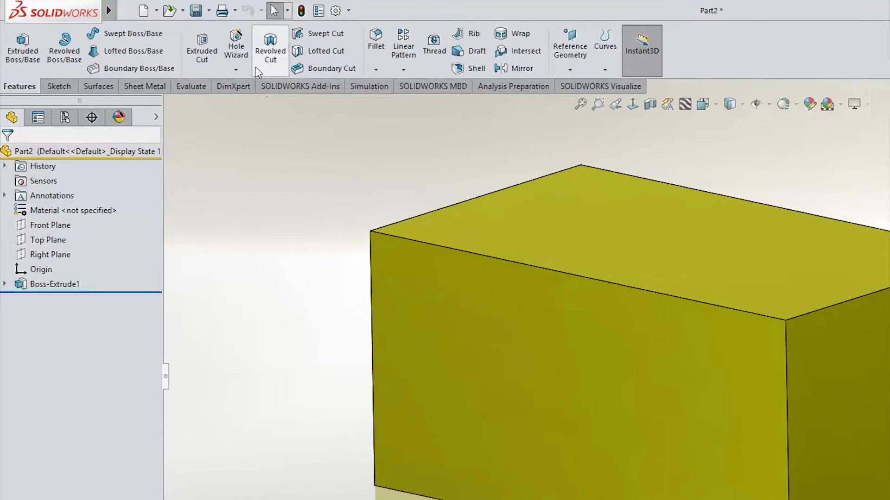
Start an Advanced Hole on the block's end face and place three hole positions across it, one on its vertical edge
left_click(164, 47)
left_click(188, 73)
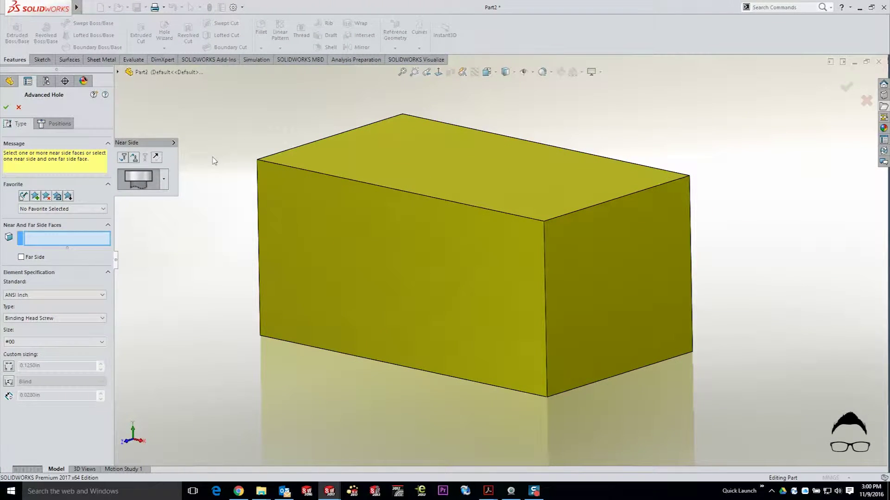
left_click(578, 266)
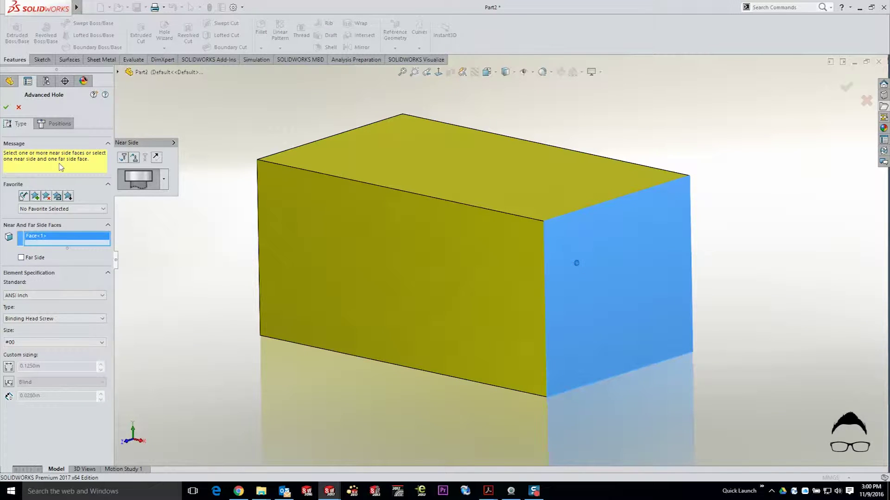
left_click(60, 124)
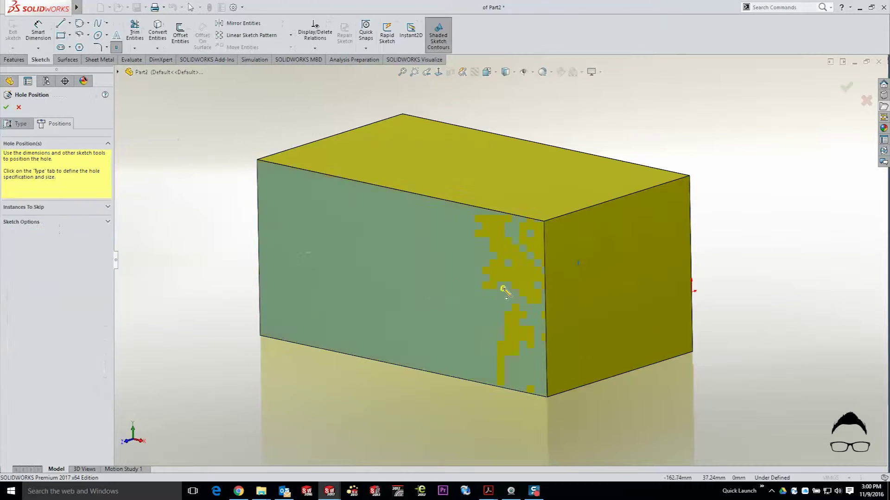
left_click(545, 272)
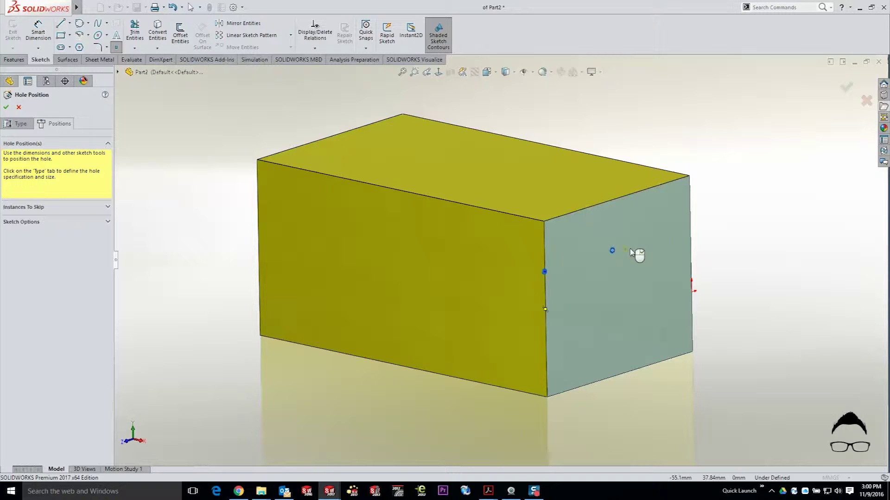
left_click(665, 234)
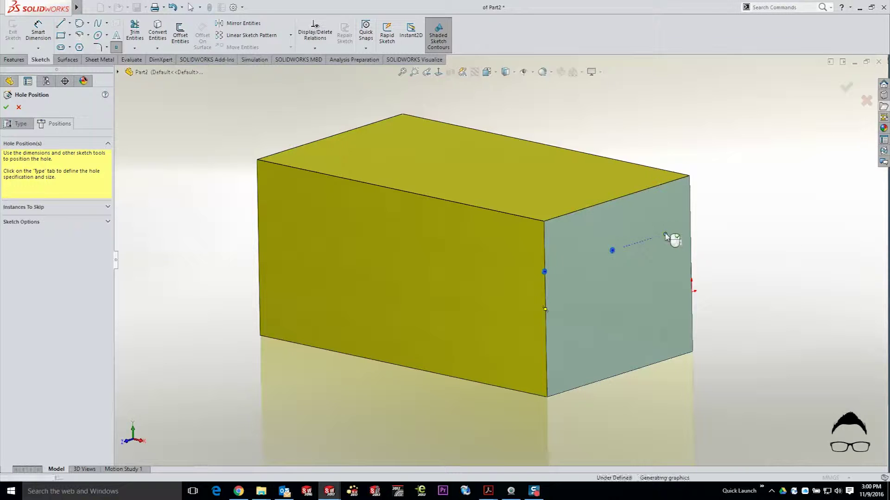
Change the first near-side hole element from a counterbore to a straight hole
left_click(21, 125)
left_click(52, 296)
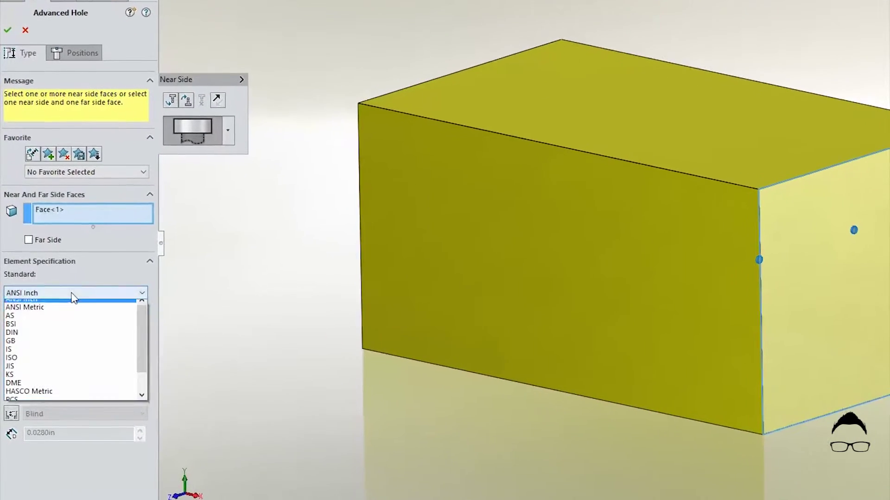
left_click(72, 293)
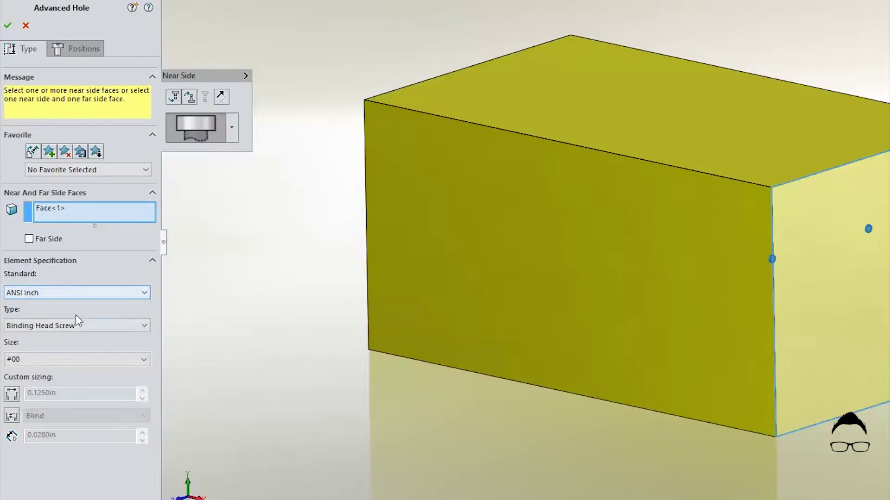
left_click(79, 325)
left_click(218, 135)
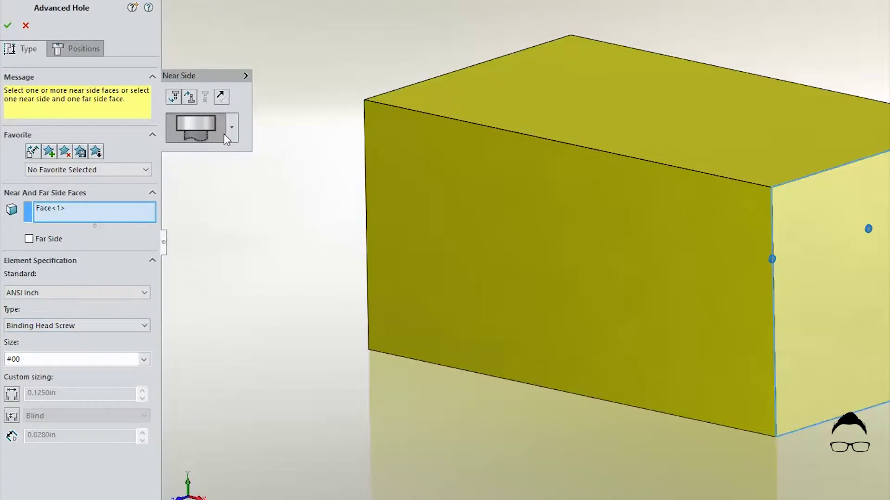
left_click(231, 128)
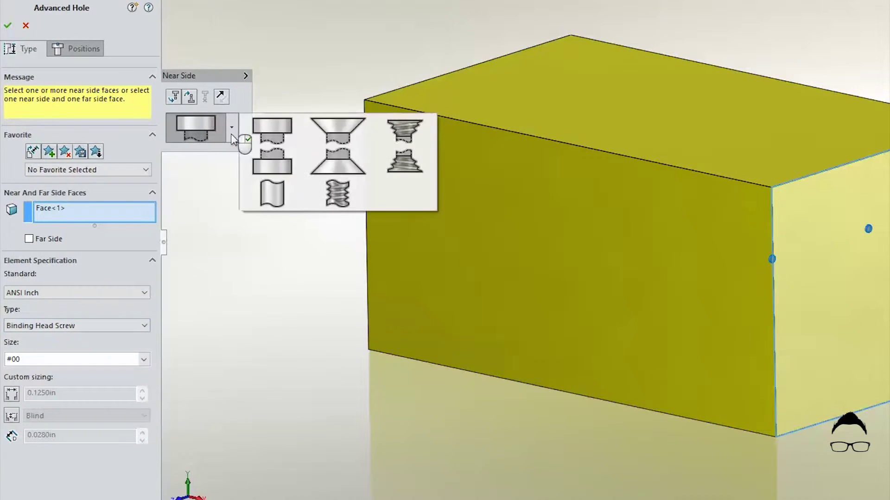
left_click(271, 193)
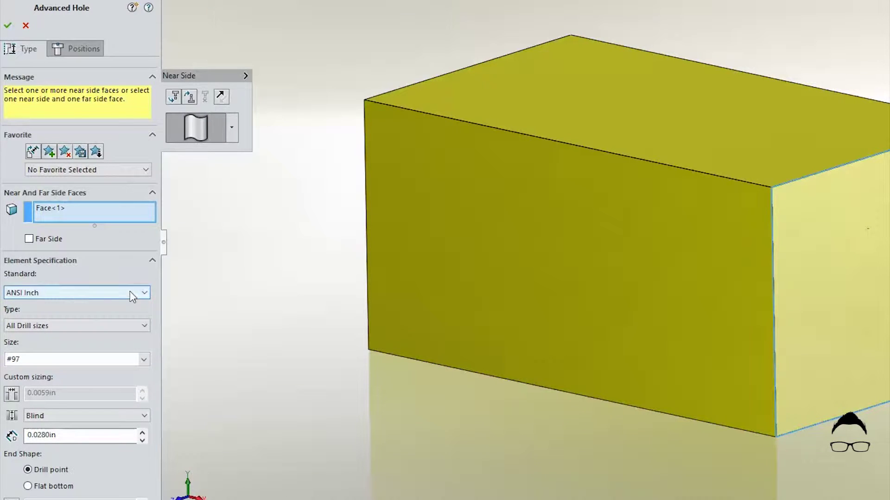
Set the straight near-side element to drill size 1 with a flat bottom and a blind depth of 0.125 in
left_click(144, 359)
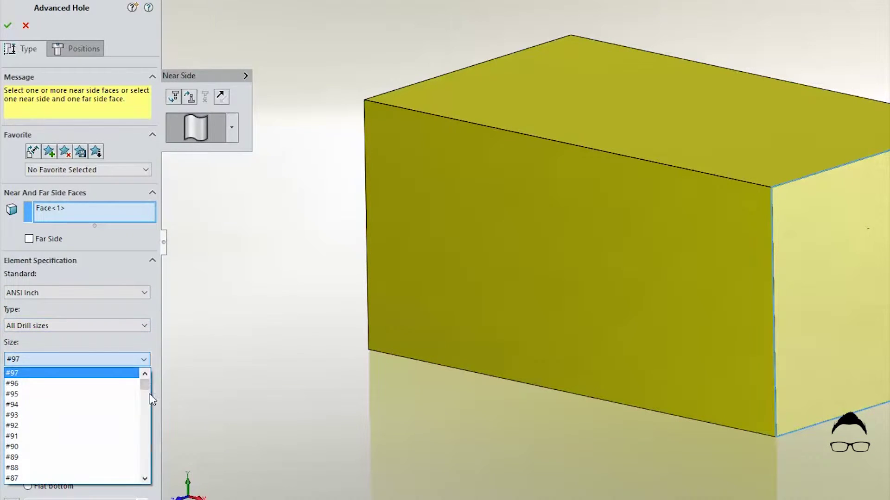
left_click_drag(147, 389, 147, 441)
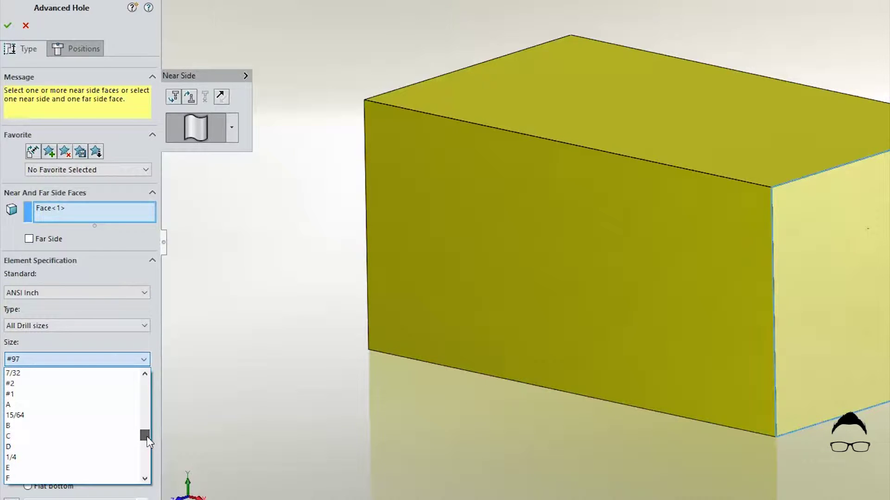
left_click_drag(147, 440, 146, 446)
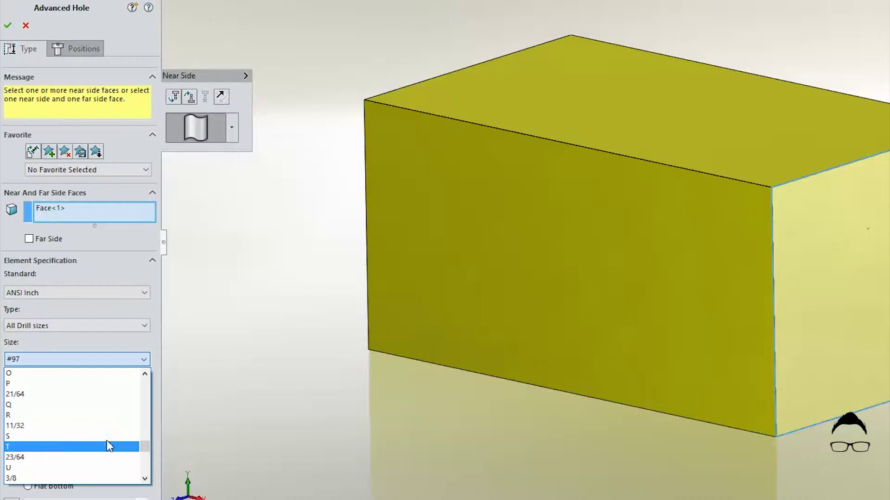
left_click_drag(147, 449, 151, 478)
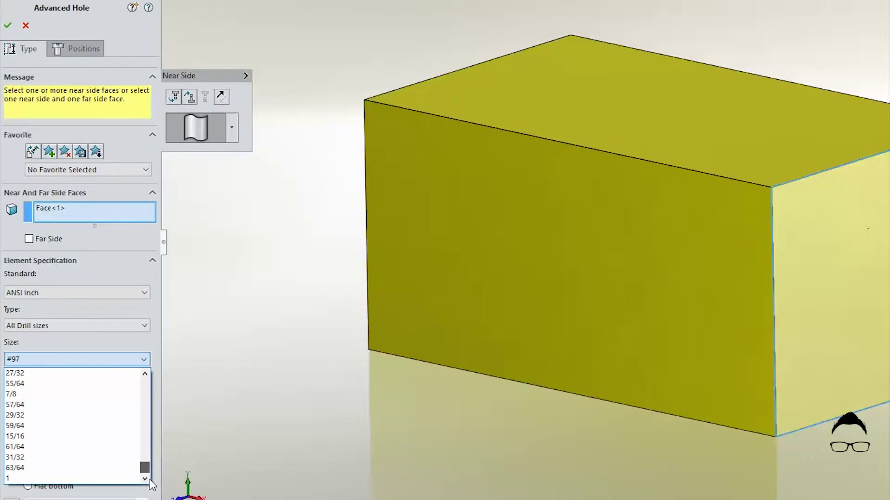
left_click(76, 479)
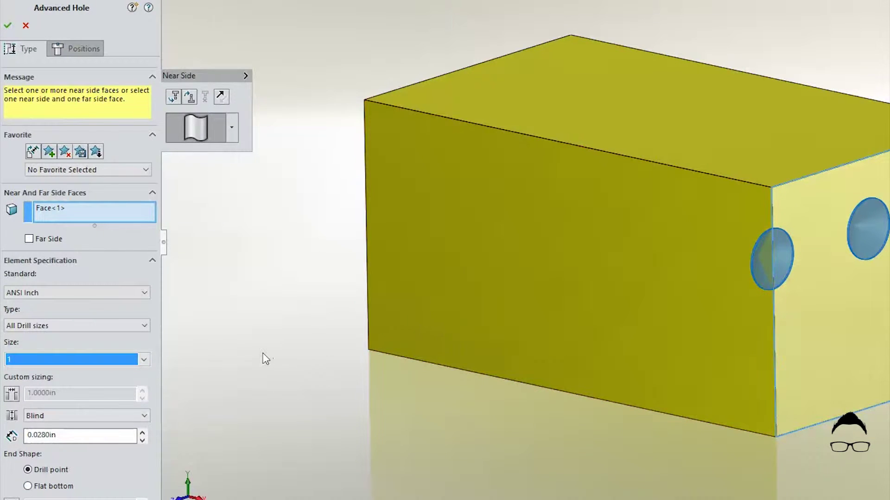
left_click(29, 486)
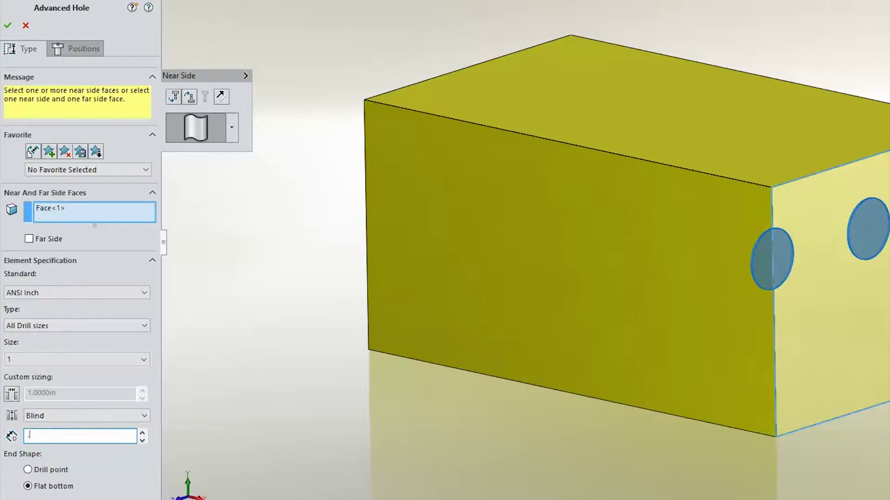
key("Return")
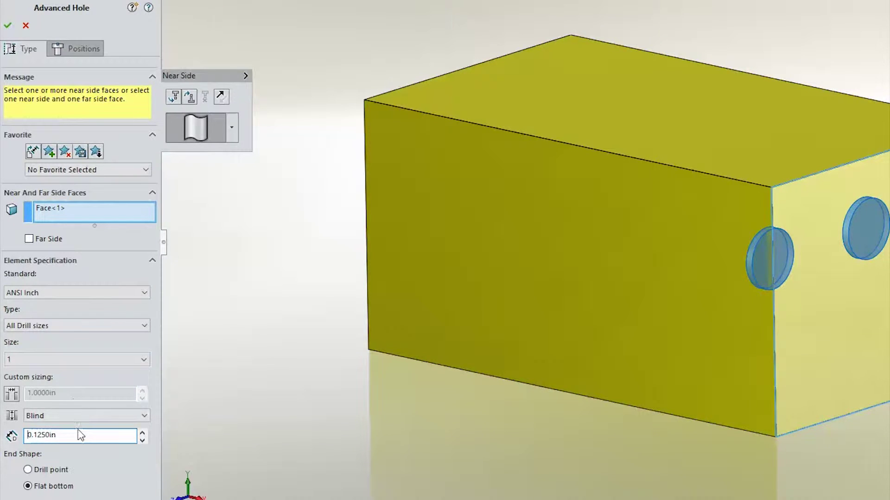
Add a second near-side element as a 1/2 Tapered Pipe Tap with a blind depth of 1 in
left_click(174, 98)
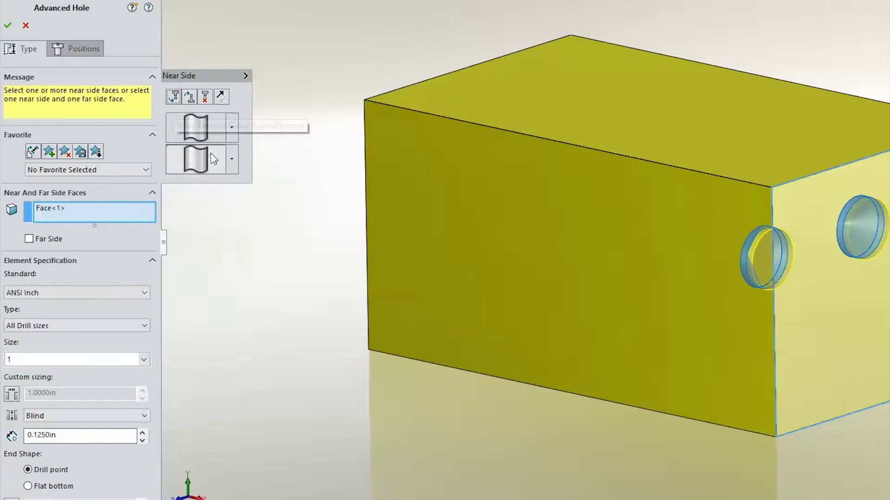
left_click(232, 159)
left_click(403, 162)
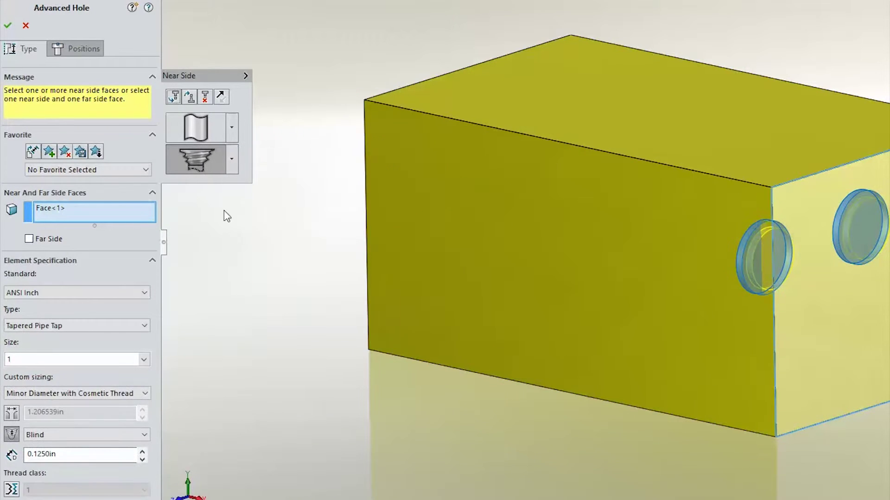
left_click(115, 325)
left_click(113, 338)
left_click(113, 360)
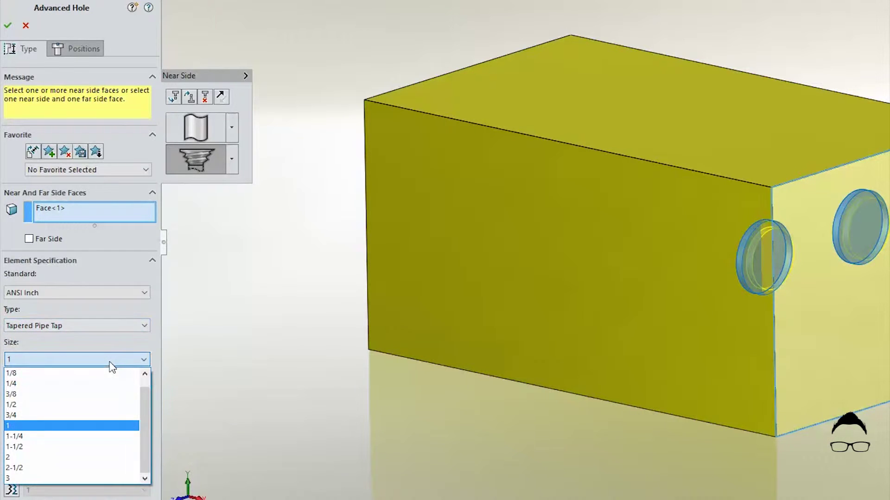
left_click(103, 405)
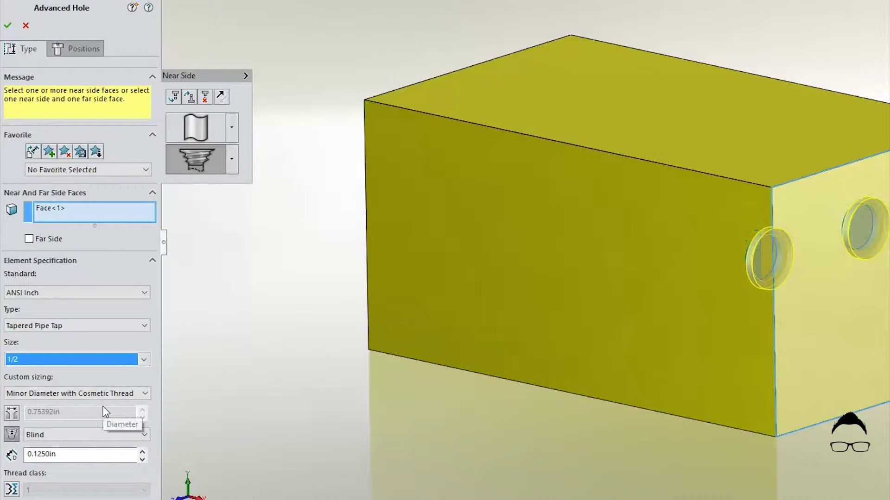
double_click(94, 453)
key("Return")
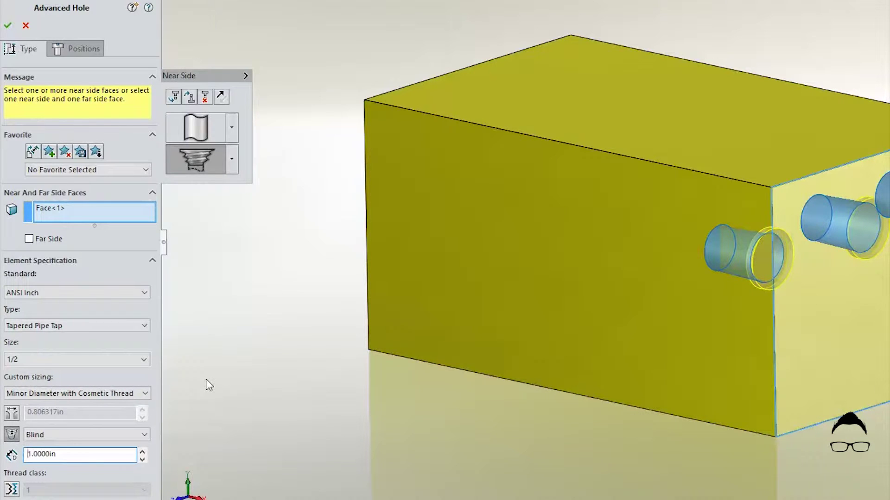
Add a third near-side element below the pipe tap as a straight hole of drill size 5/8
left_click(174, 96)
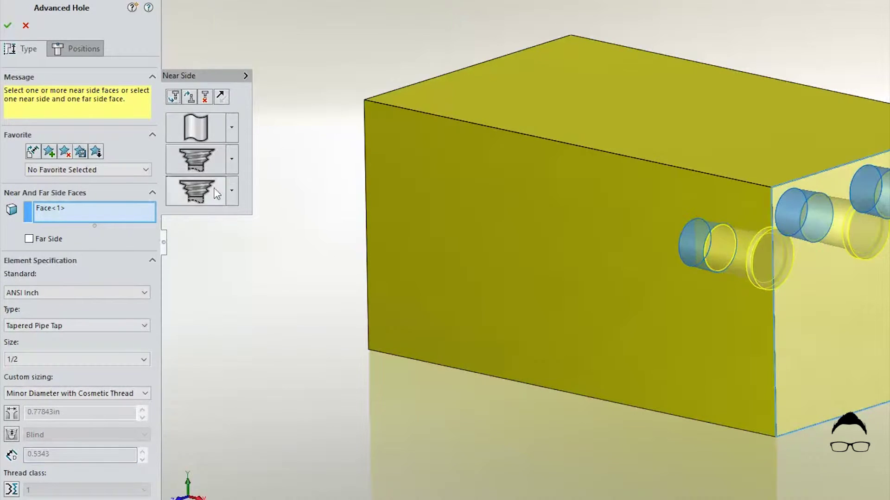
left_click(232, 191)
left_click(271, 256)
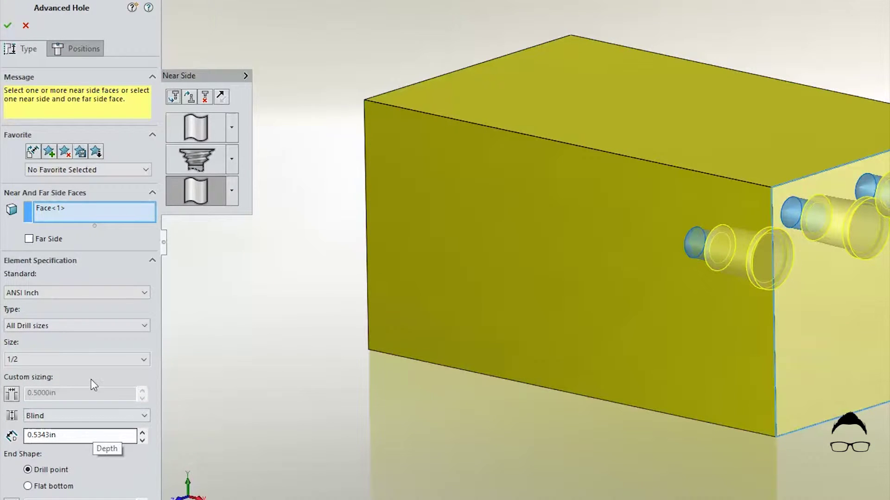
left_click(70, 358)
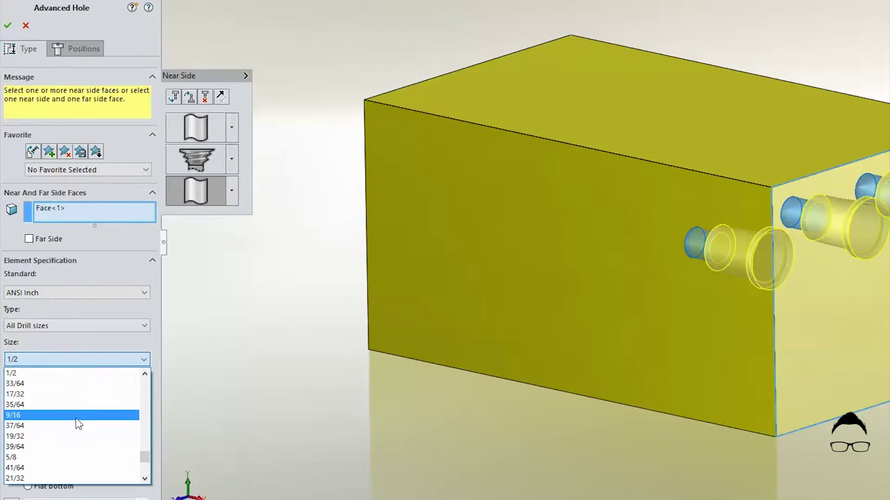
left_click(82, 457)
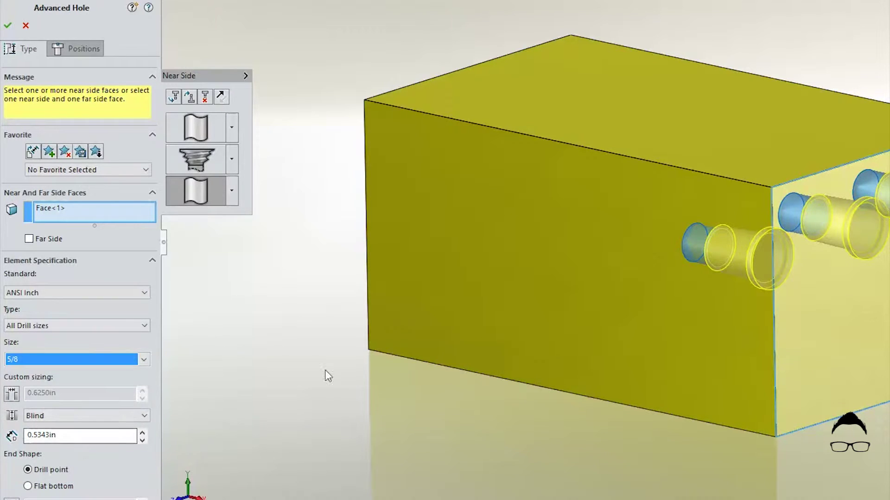
Enable the far side on the block's opposite end face and set its straight element to drill size 1/2, up to next element
middle_click_drag(528, 301, 403, 182)
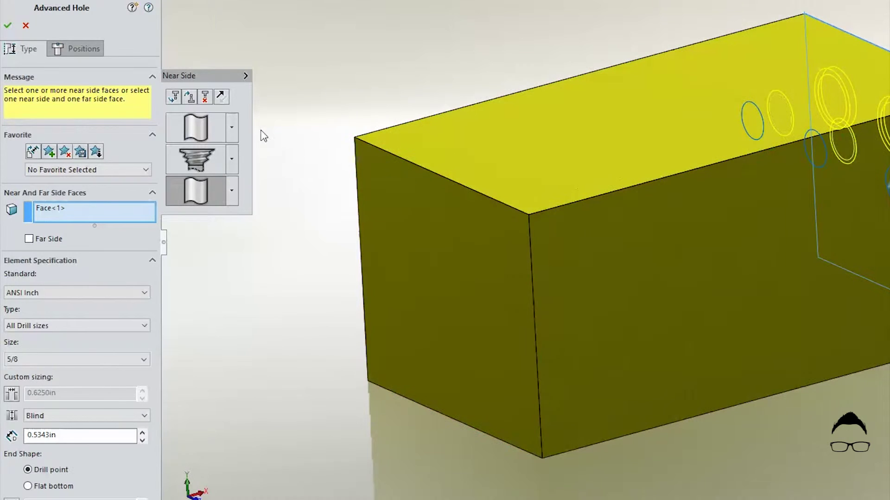
left_click(34, 241)
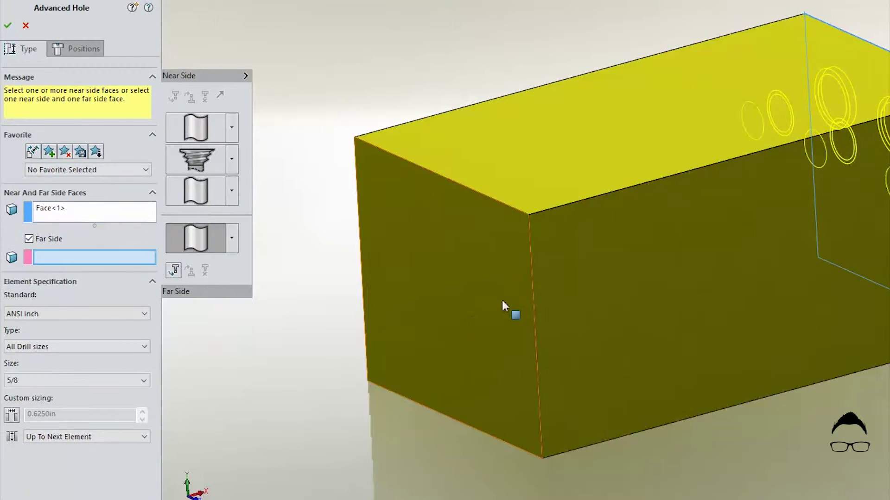
left_click(400, 296)
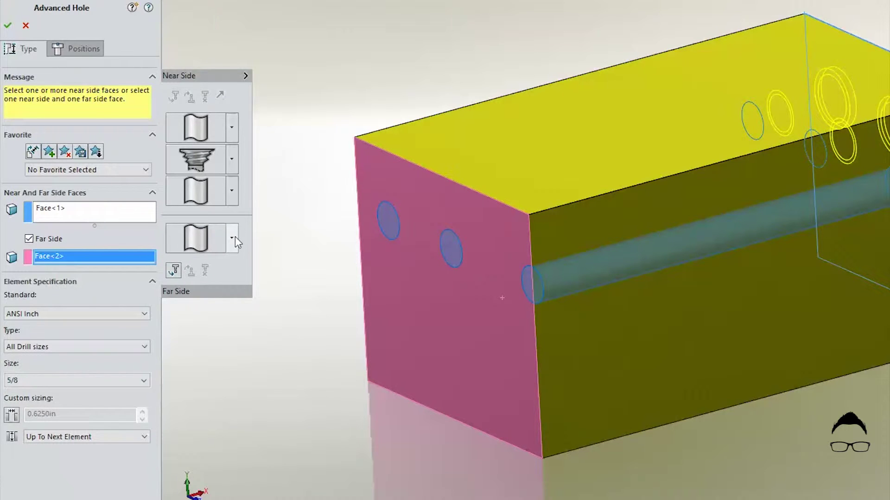
left_click(80, 383)
scroll(82, 420, "up", 3)
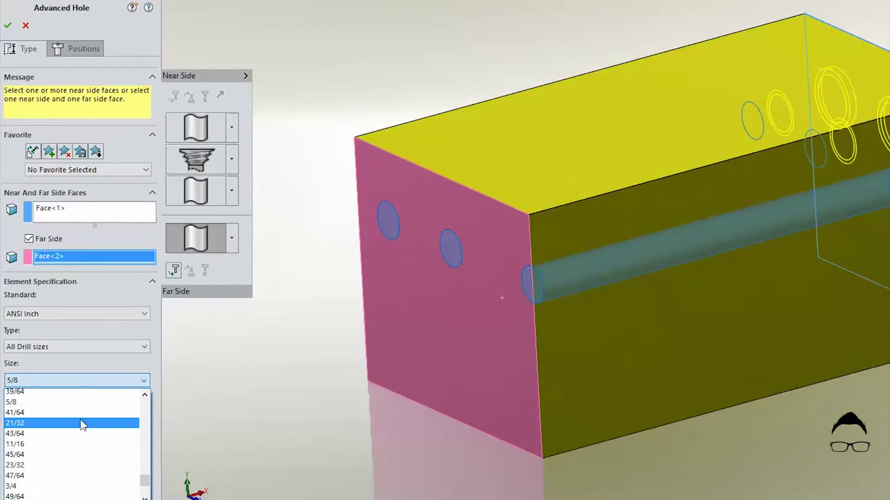
left_click(84, 406)
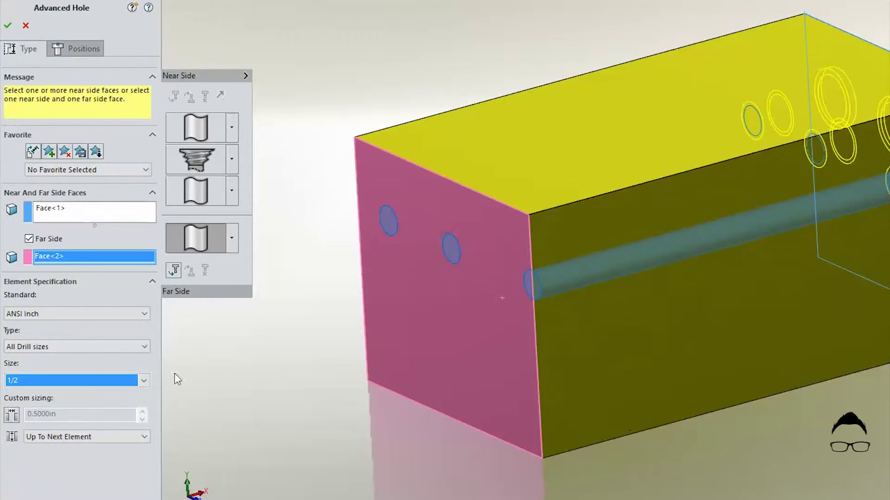
Add a second far-side element as a 3/4 Tapered Pipe Tap with a blind depth of 1 in
left_click(174, 270)
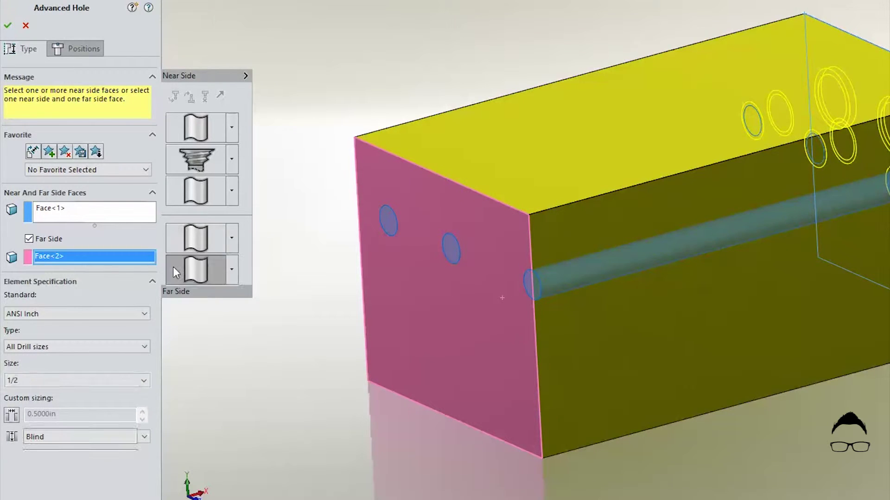
left_click(231, 269)
left_click(404, 304)
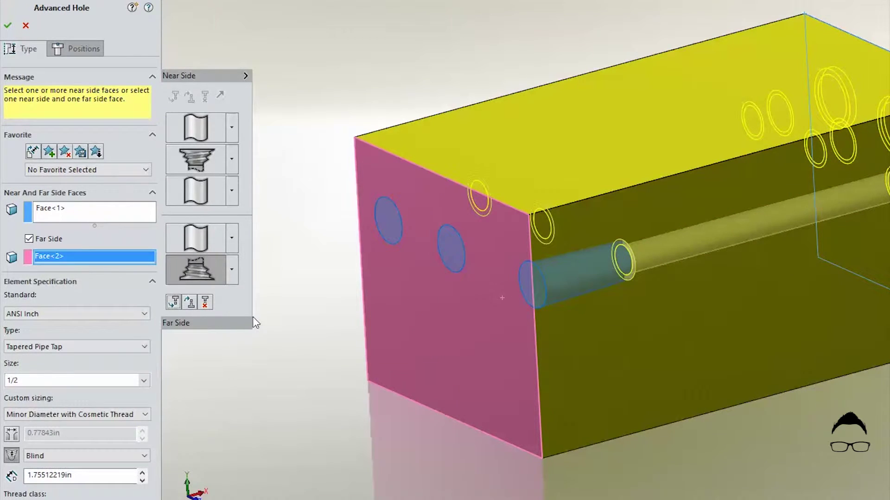
left_click(85, 380)
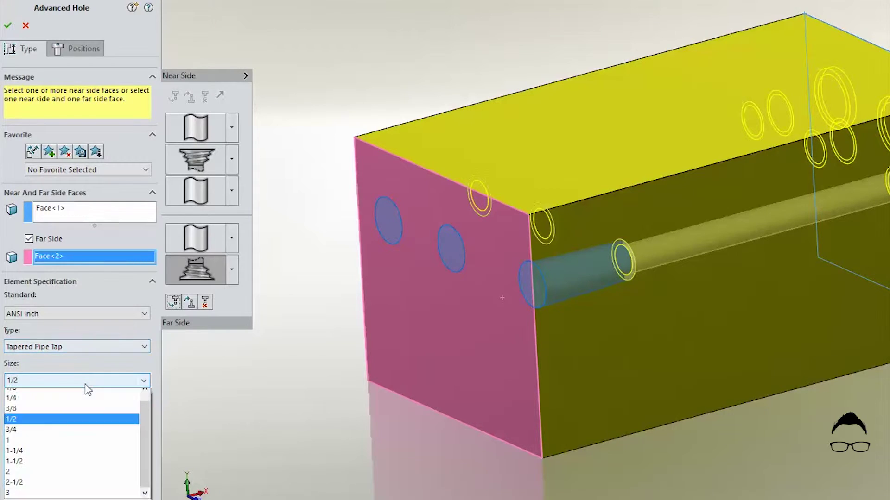
left_click(83, 437)
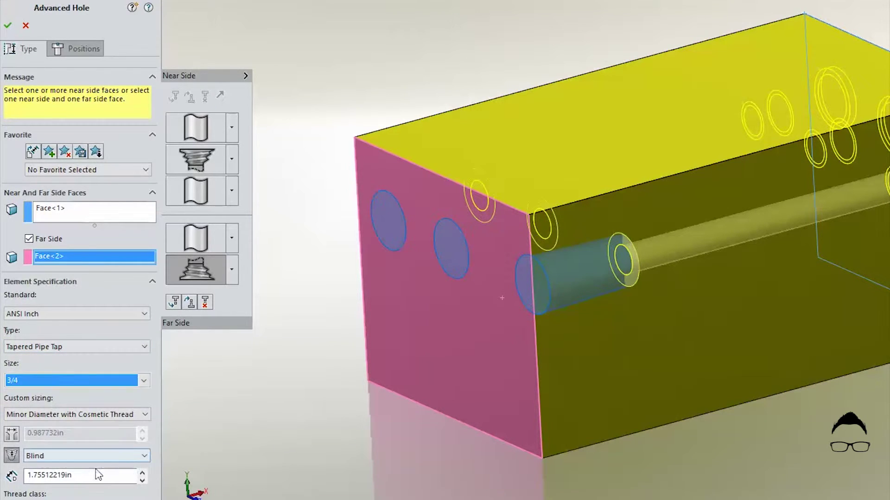
left_click_drag(98, 474, 3, 475)
key("Return")
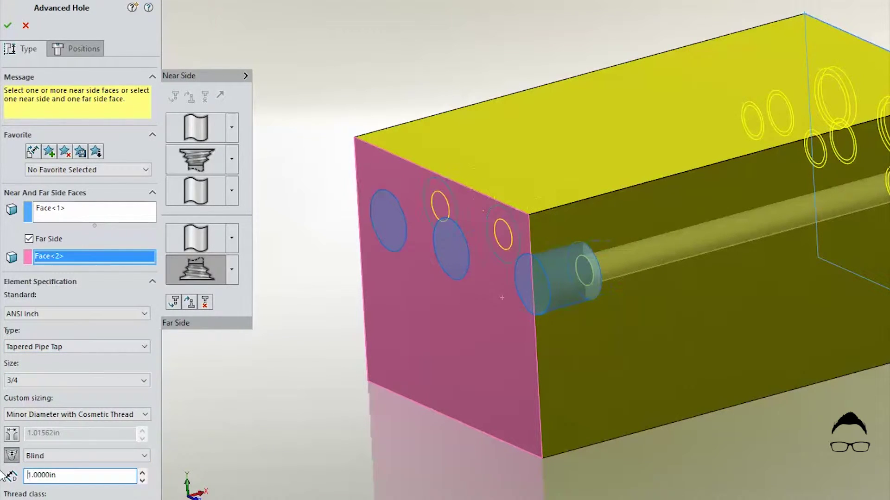
Add a third far-side element as a straight hole of drill size 1 with a blind depth of 0.125 in
left_click(174, 302)
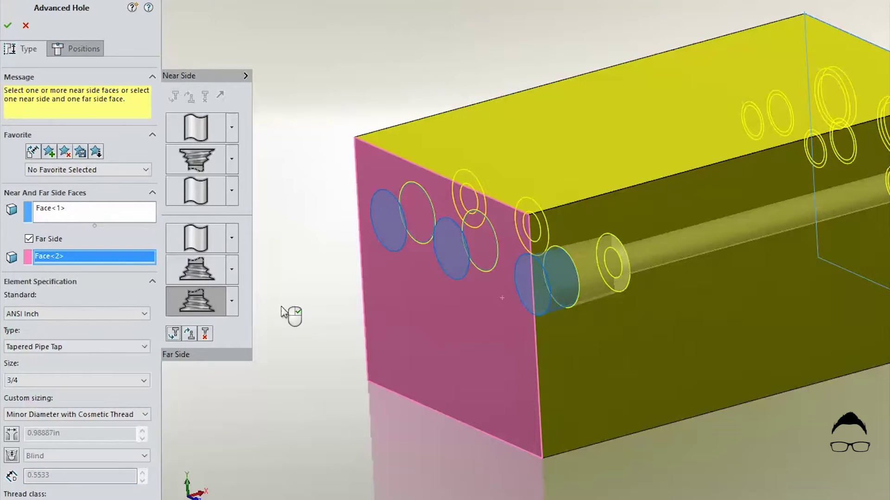
left_click(233, 306)
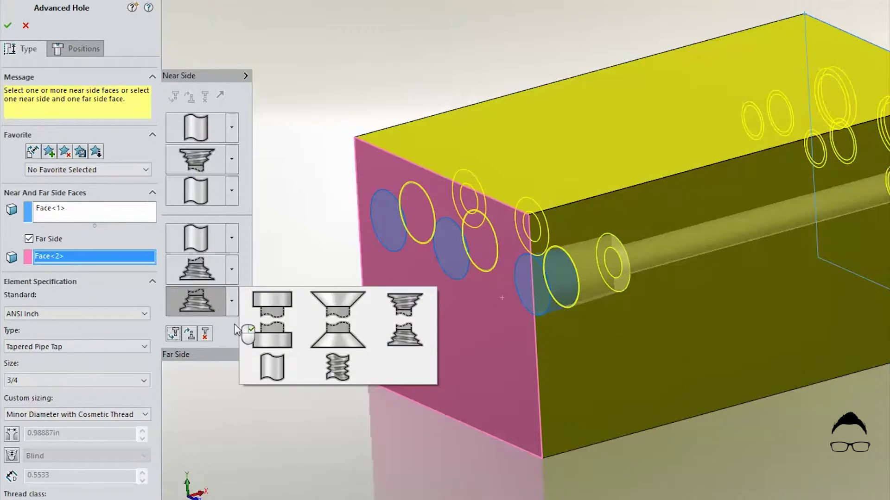
left_click(265, 368)
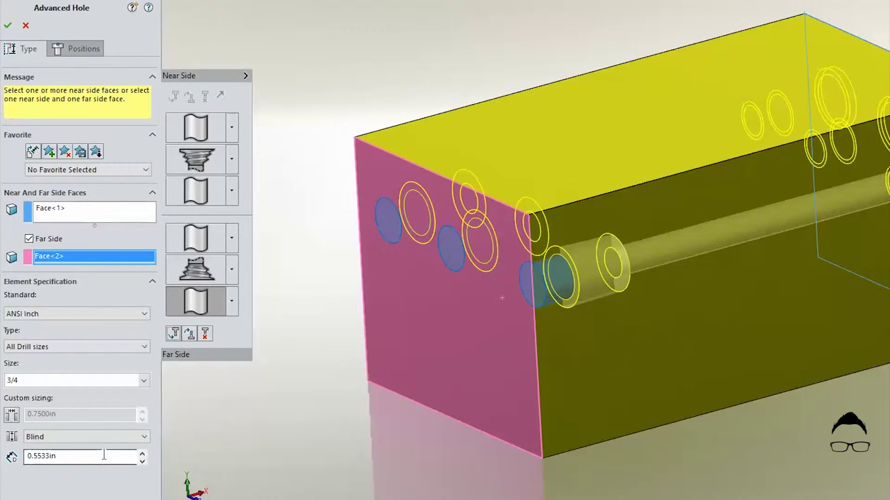
left_click(95, 381)
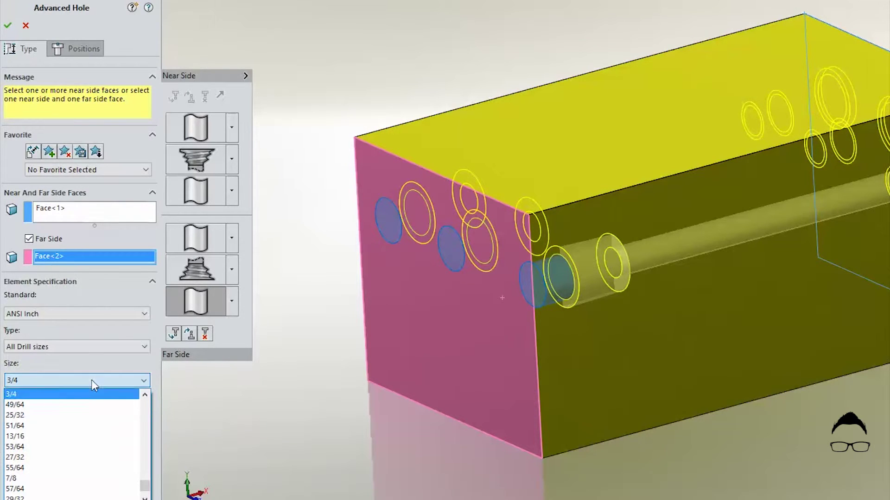
scroll(90, 463, "down", 2)
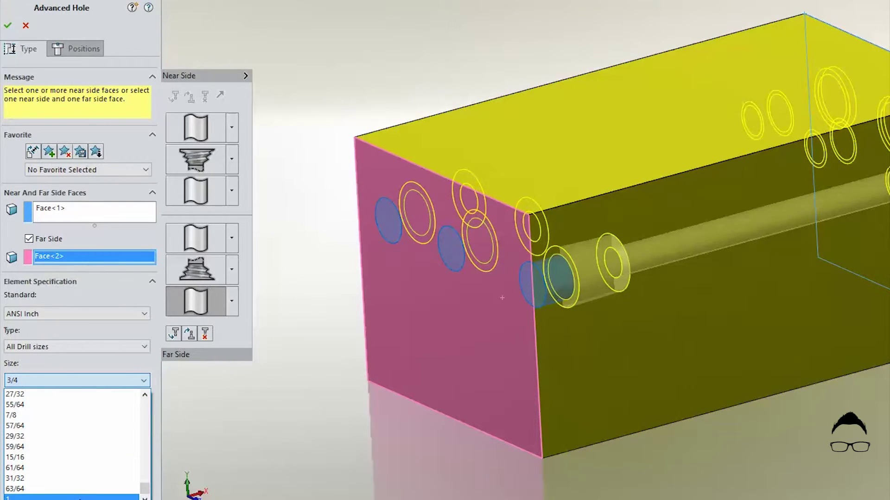
left_click(80, 499)
double_click(98, 456)
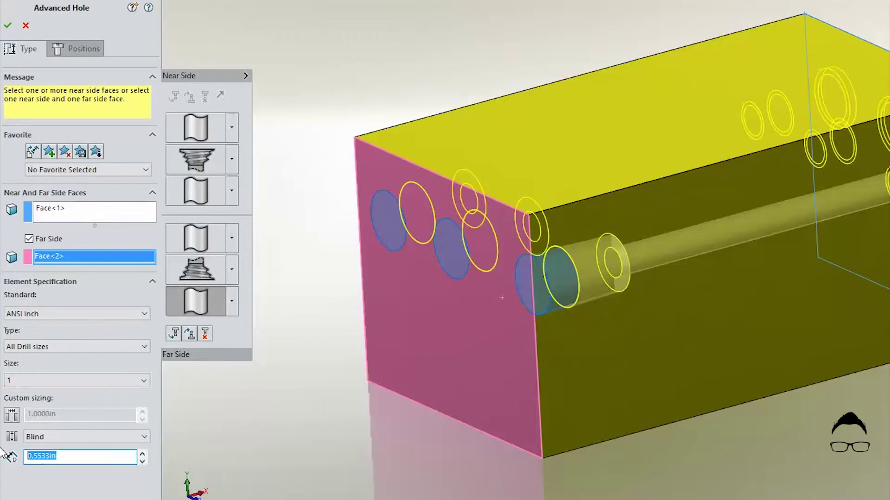
type(".125")
key("Return")
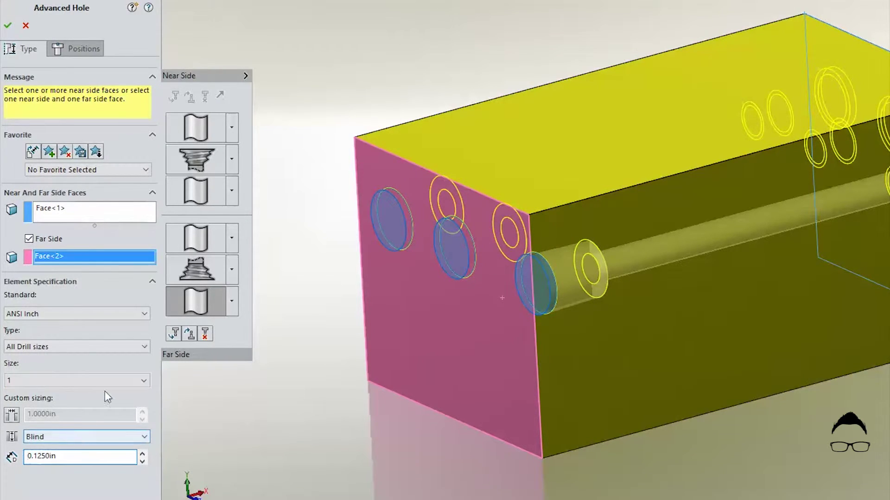
Set the far-side tapered pipe tap's blind depth to 0.5 in and finish the Advanced Hole
left_click(196, 271)
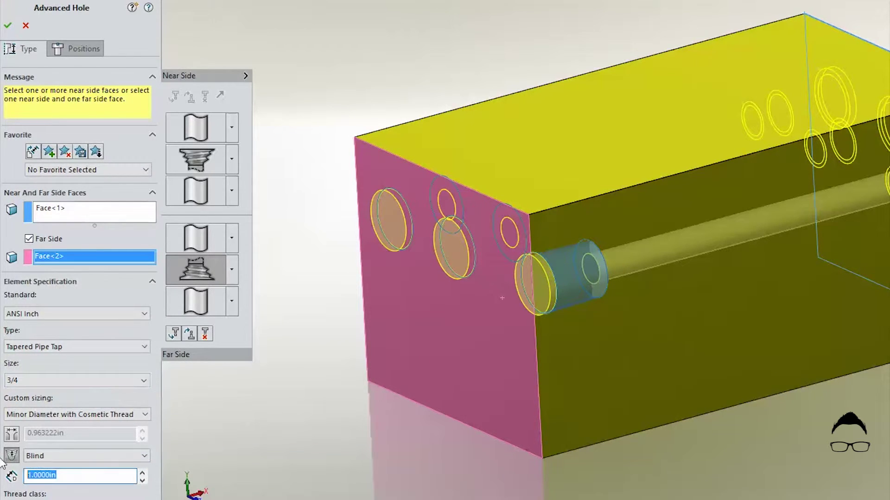
type("0.5")
key("Return")
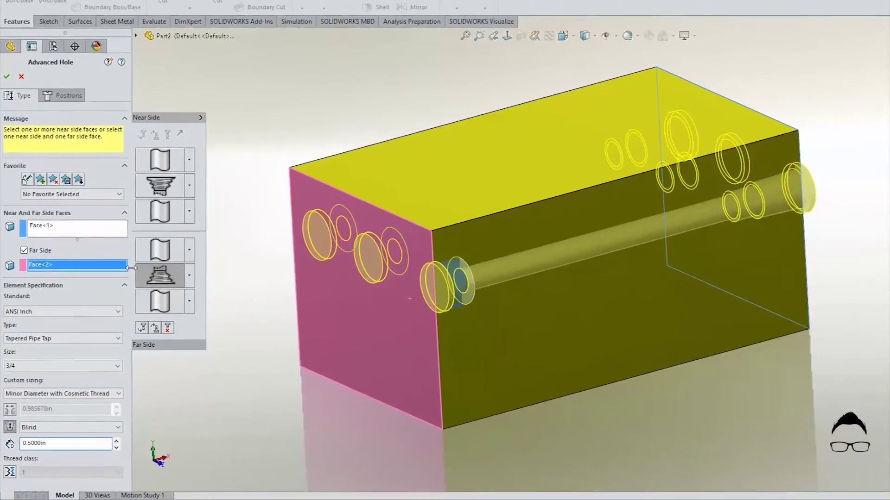
key("Return")
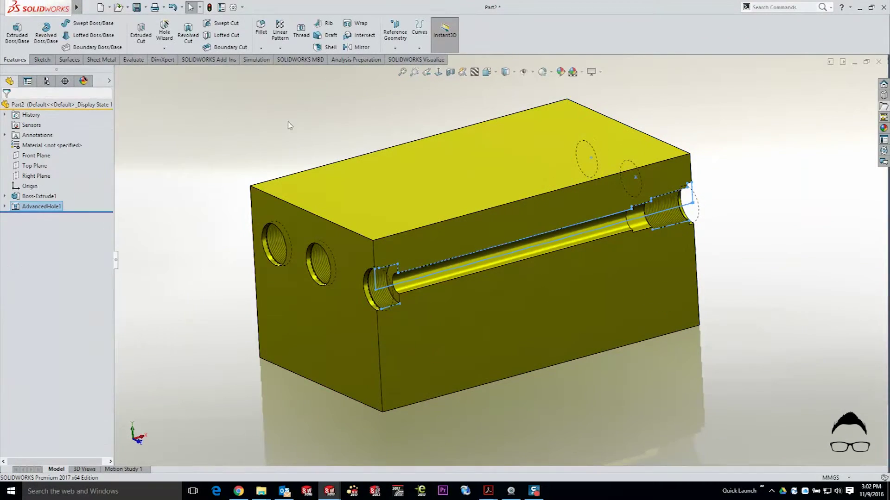
Start a new Advanced Hole on the block's front end face and apply the favorite ST25-BSP
mouse_move(298, 145)
middle_mouse_down()
mouse_move(272, 132)
mouse_move(306, 137)
mouse_move(236, 123)
mouse_move(314, 151)
mouse_move(295, 142)
middle_mouse_up()
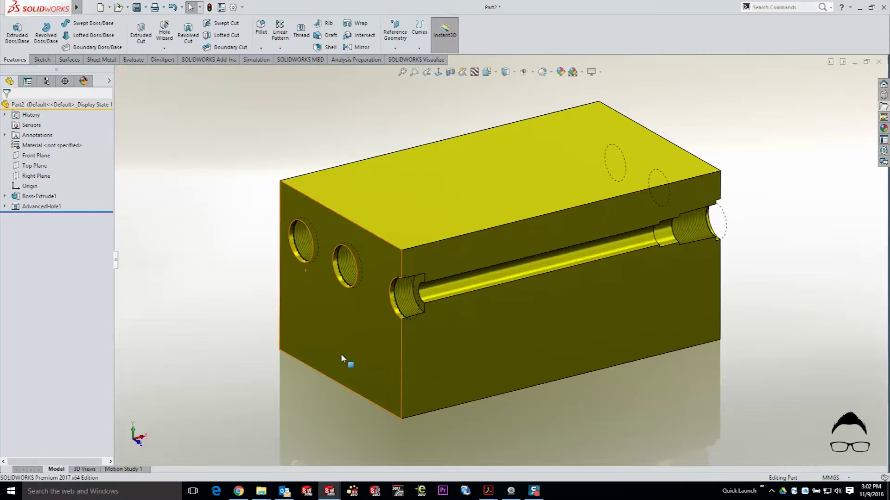
left_click(387, 355)
left_click(164, 48)
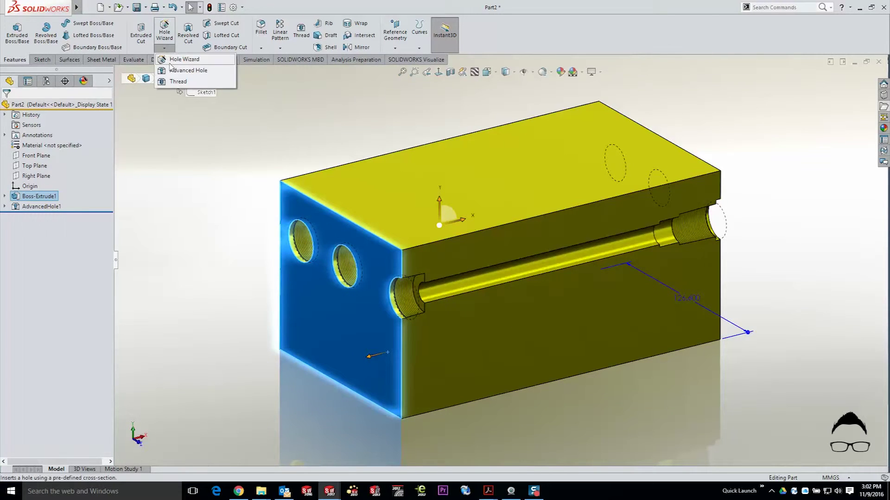
left_click(171, 70)
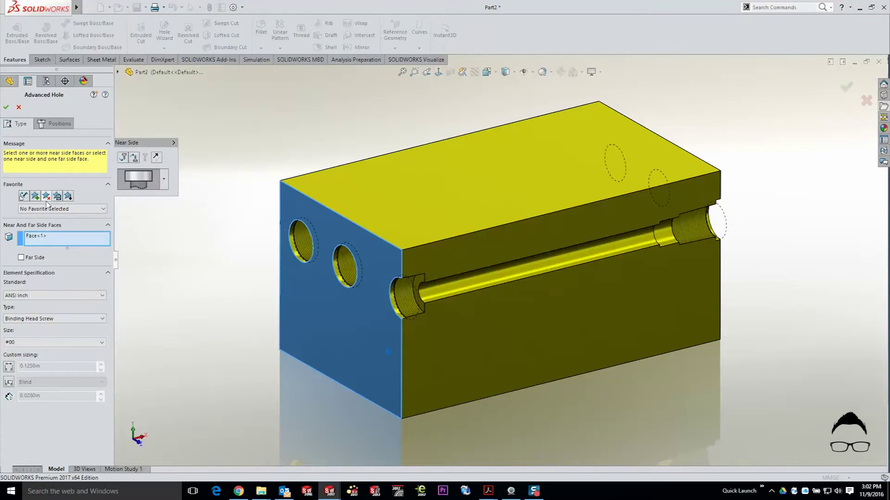
left_click(60, 208)
left_click(42, 234)
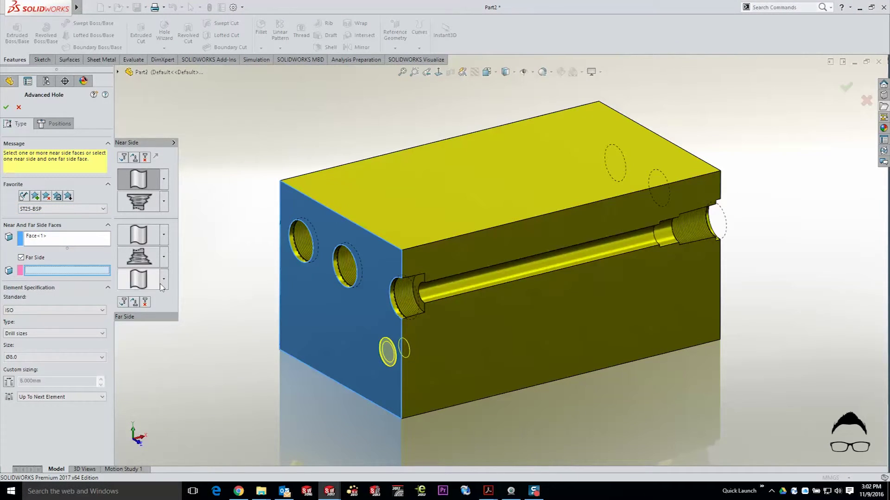
Assign the block's hidden opposite end face as the far side of the new Advanced Hole
right_click(707, 289)
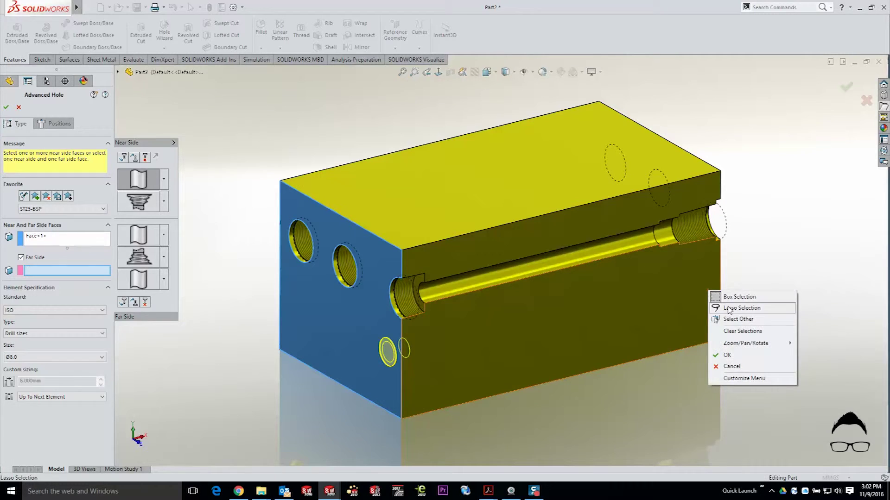
left_click(736, 319)
left_click(778, 334)
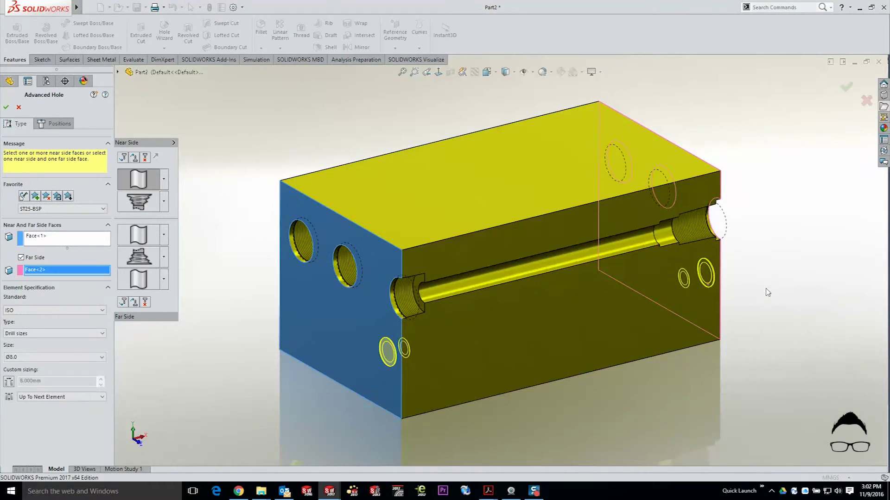
Place three hole instances in a row below the existing holes, one on the vertical edge, and finish the feature
left_click(53, 125)
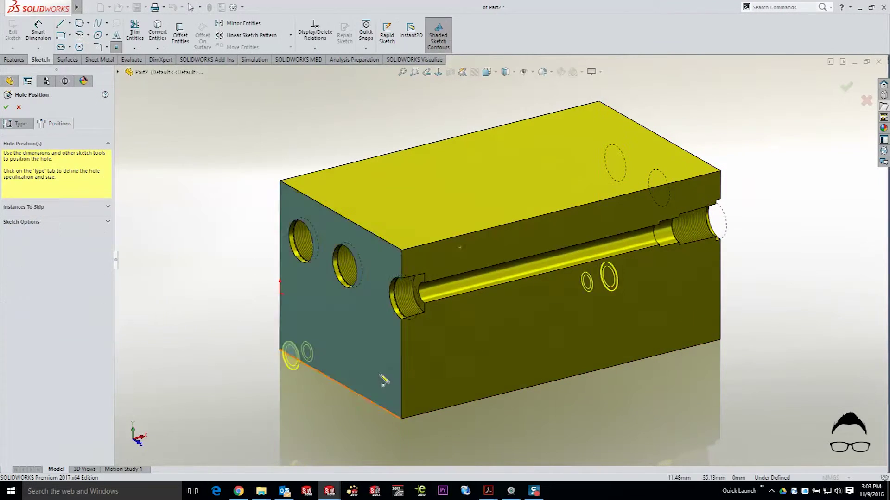
left_click(402, 370)
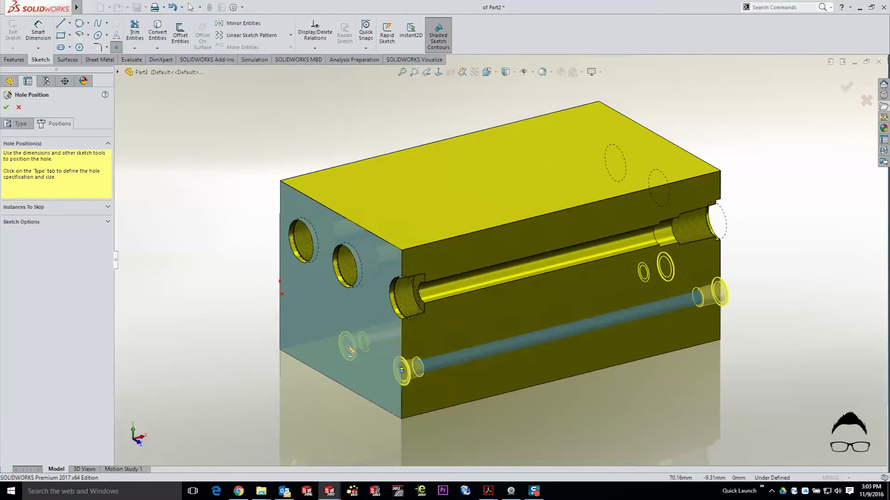
left_click(347, 343)
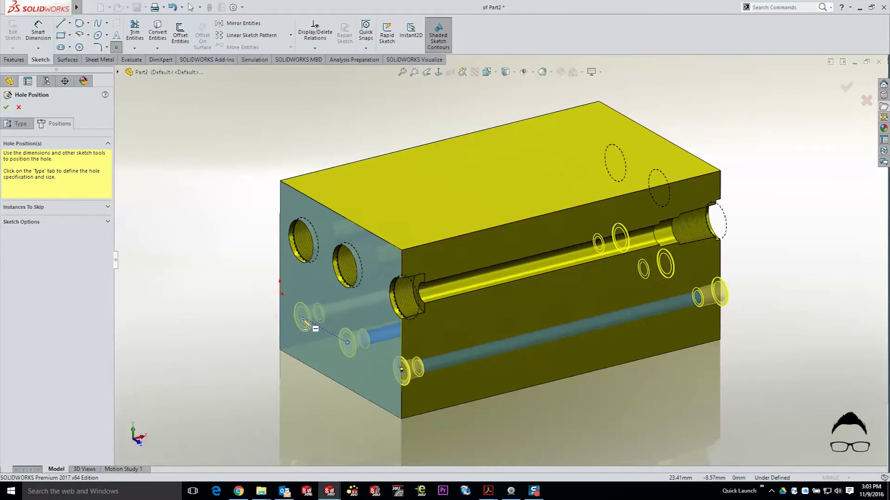
left_click(302, 317)
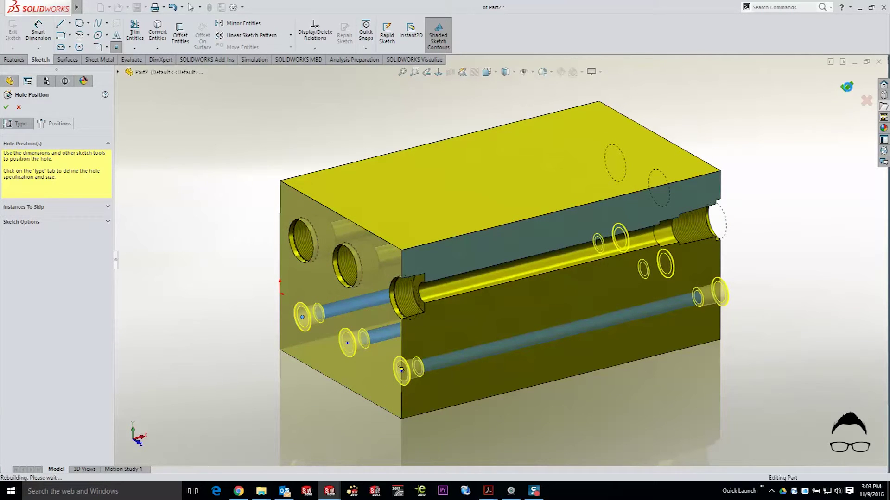
left_click(848, 89)
mouse_move(765, 235)
middle_mouse_down()
mouse_move(757, 222)
mouse_move(769, 238)
middle_mouse_up()
left_click(224, 165)
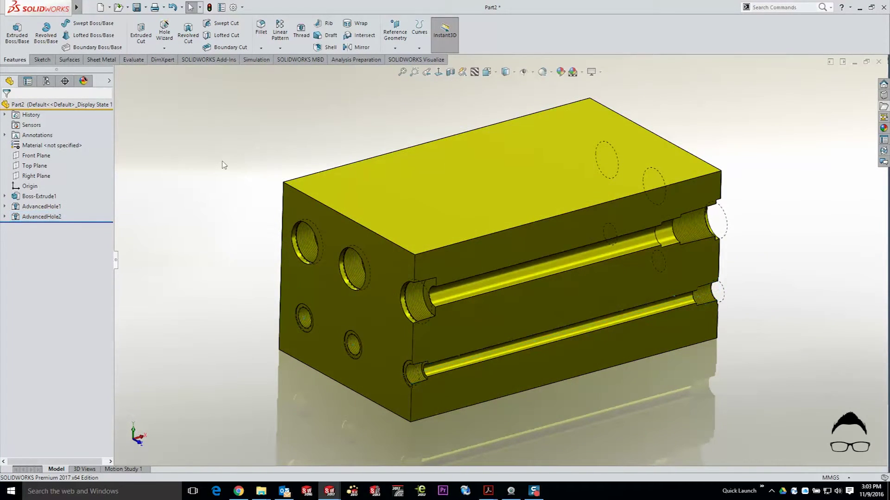
Edit the lower Advanced Hole feature, try the favorite ST35-BSP, and apply BP20-05 instead
left_click(64, 216)
left_click(61, 176)
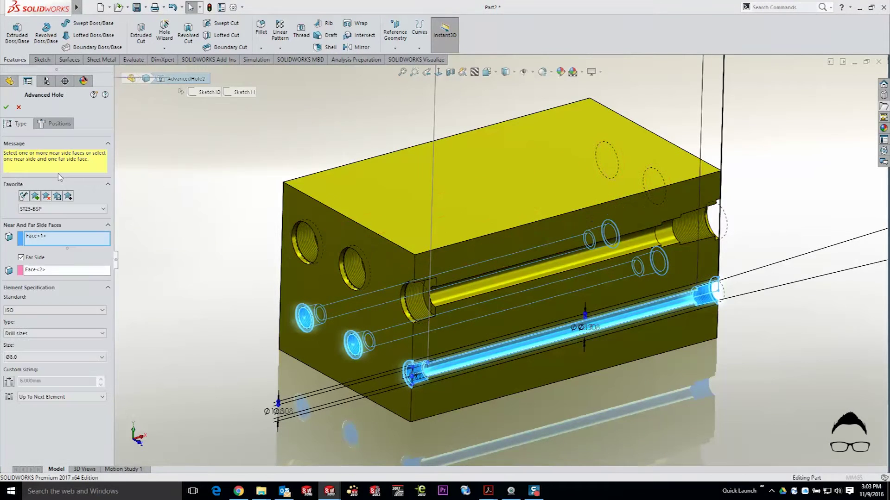
left_click(61, 209)
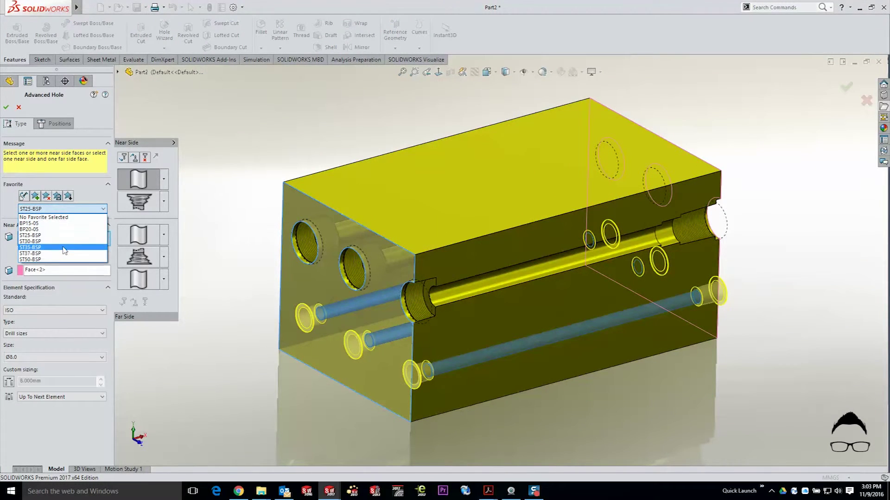
left_click(64, 248)
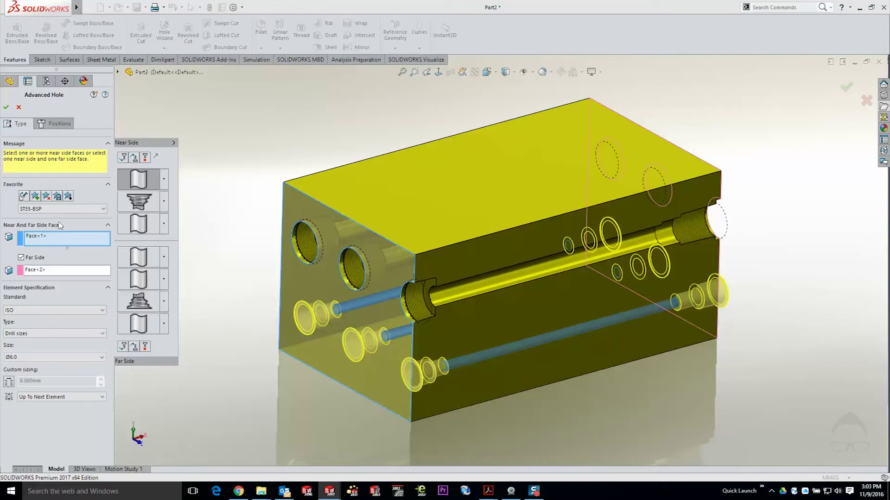
left_click(61, 209)
left_click(61, 230)
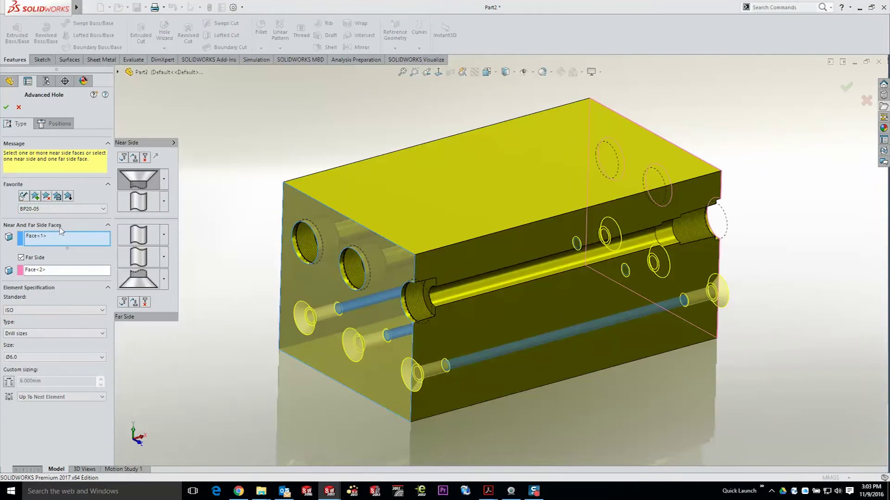
left_click(6, 108)
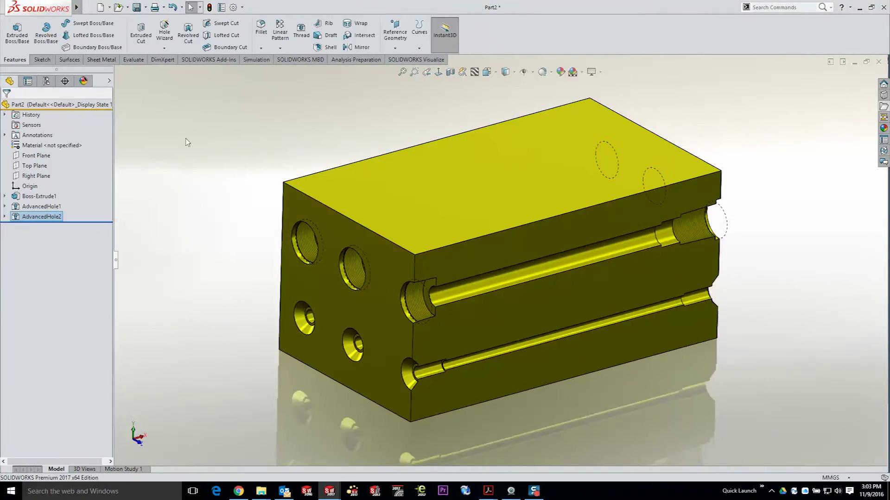
mouse_move(232, 135)
middle_mouse_down()
mouse_move(244, 152)
mouse_move(225, 126)
middle_mouse_up()
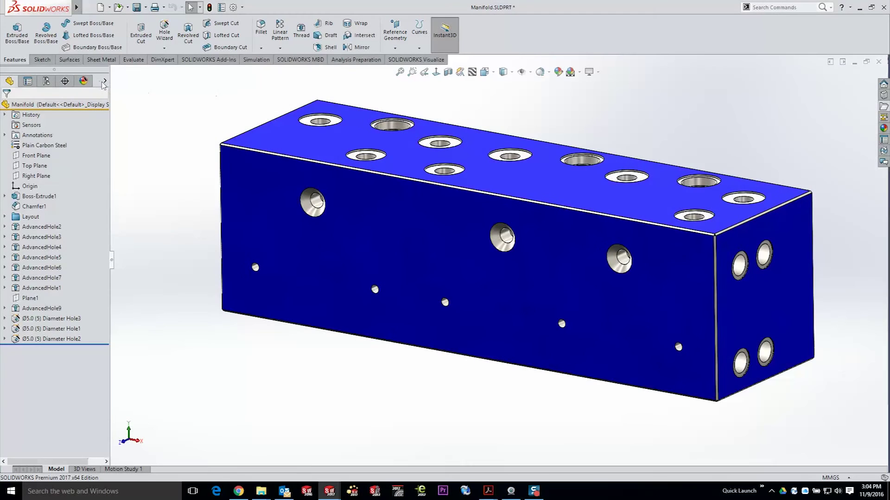
Switch the Manifold part to the Holes display state to show its internal holes
left_click(106, 84)
left_click(129, 98)
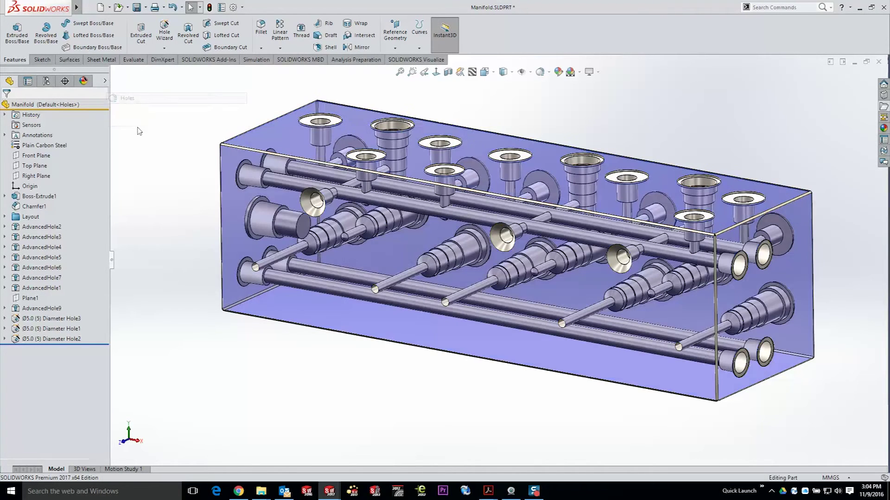